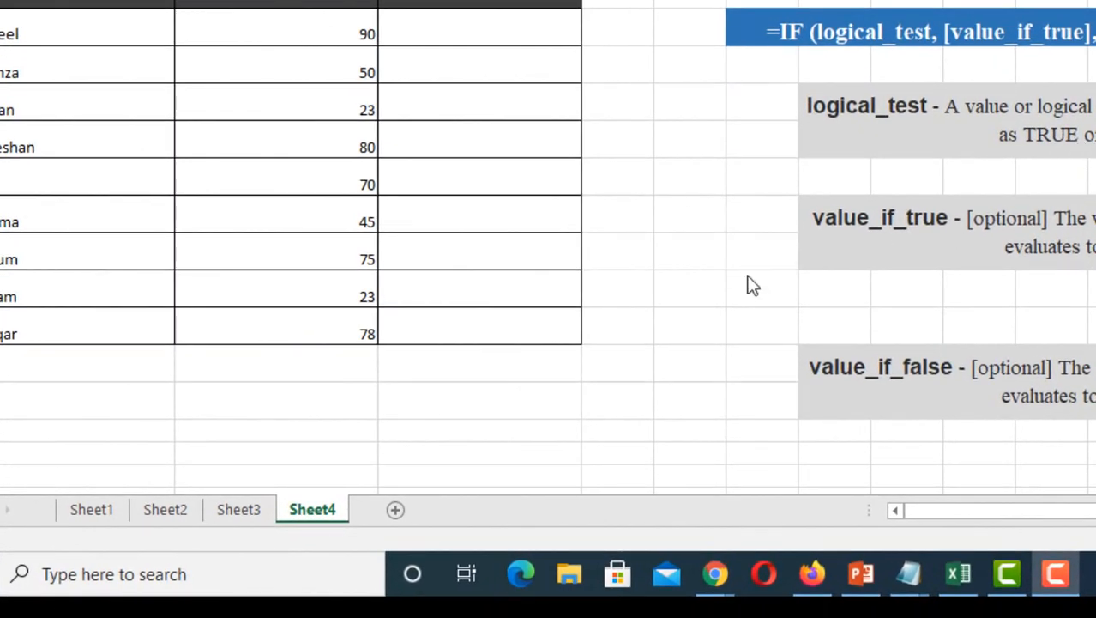
Enter the sample numbers 15 in cell B12 and 14 in cell C12 below the score table.
click(448, 402)
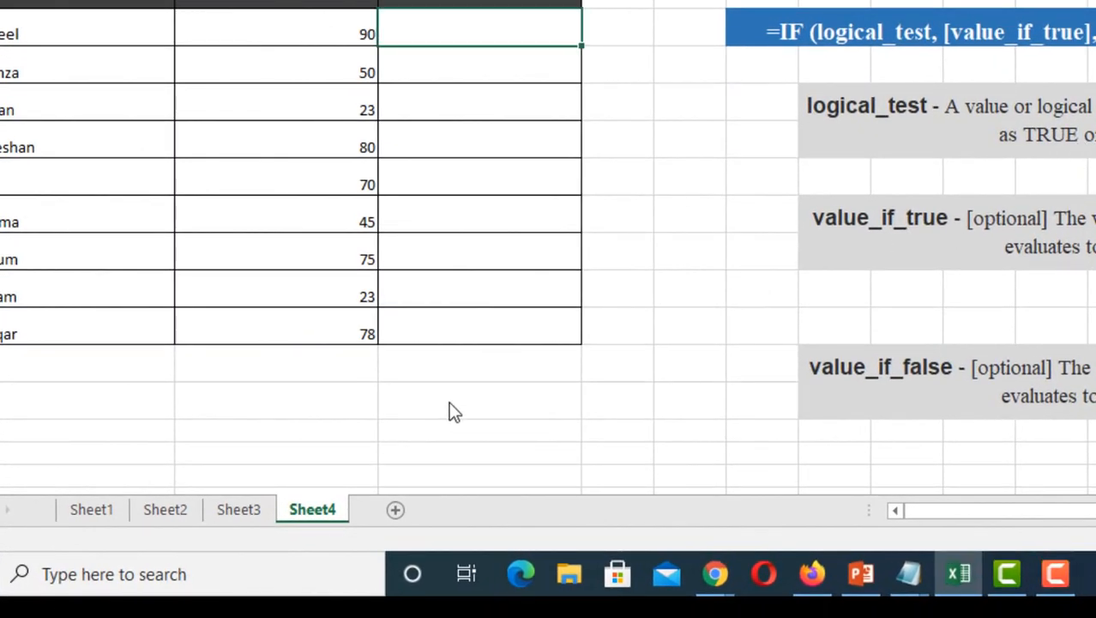
click(476, 401)
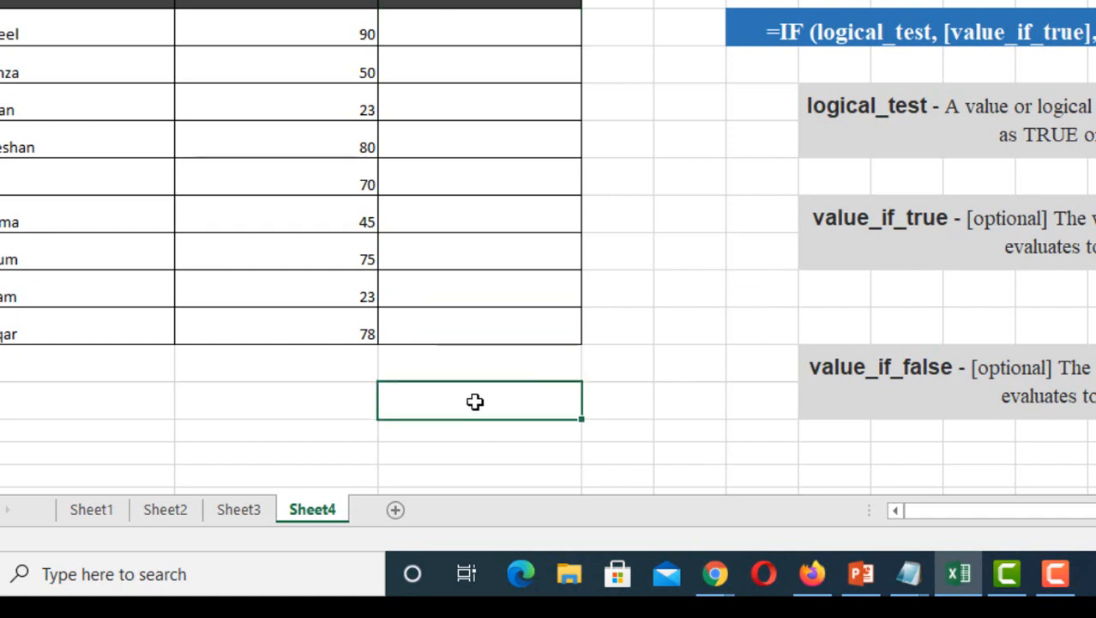
click(281, 400)
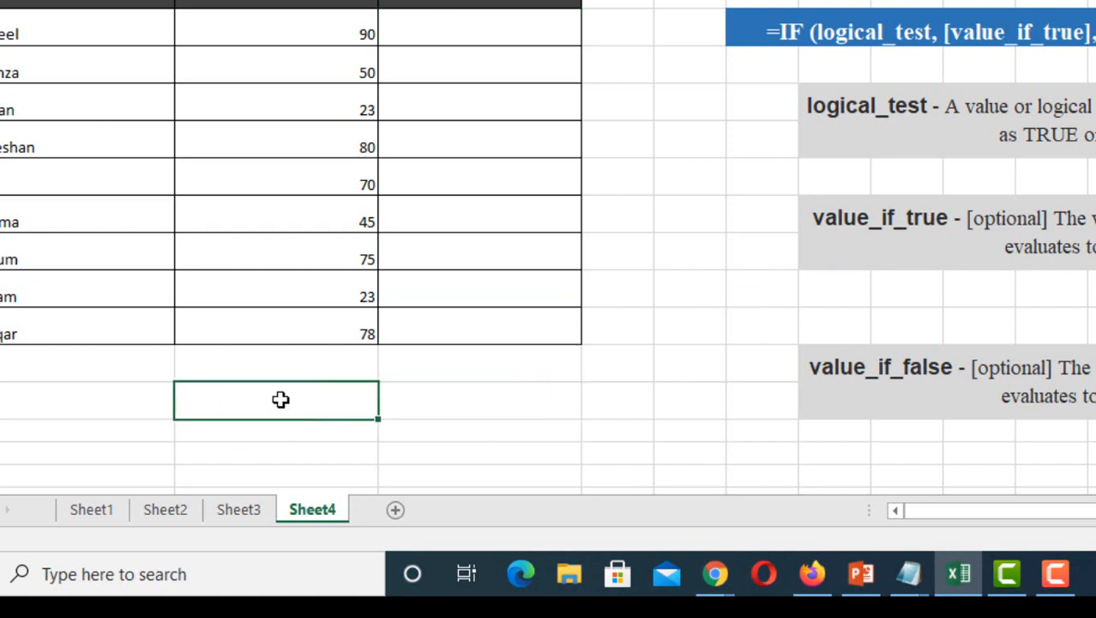
text(15)
key(Tab)
text(14)
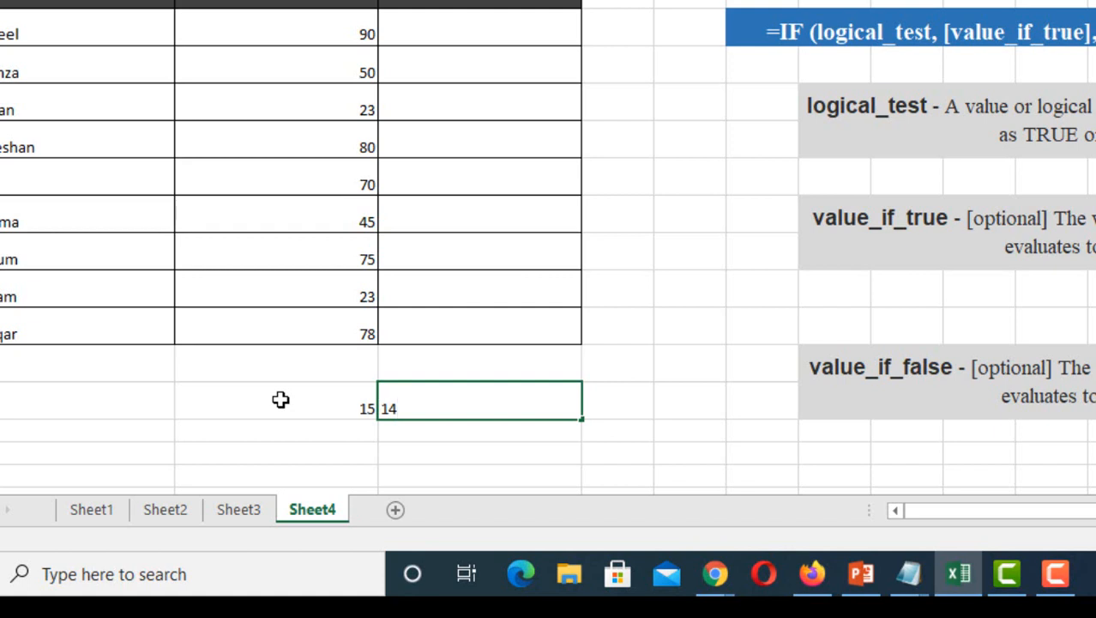
key(Tab)
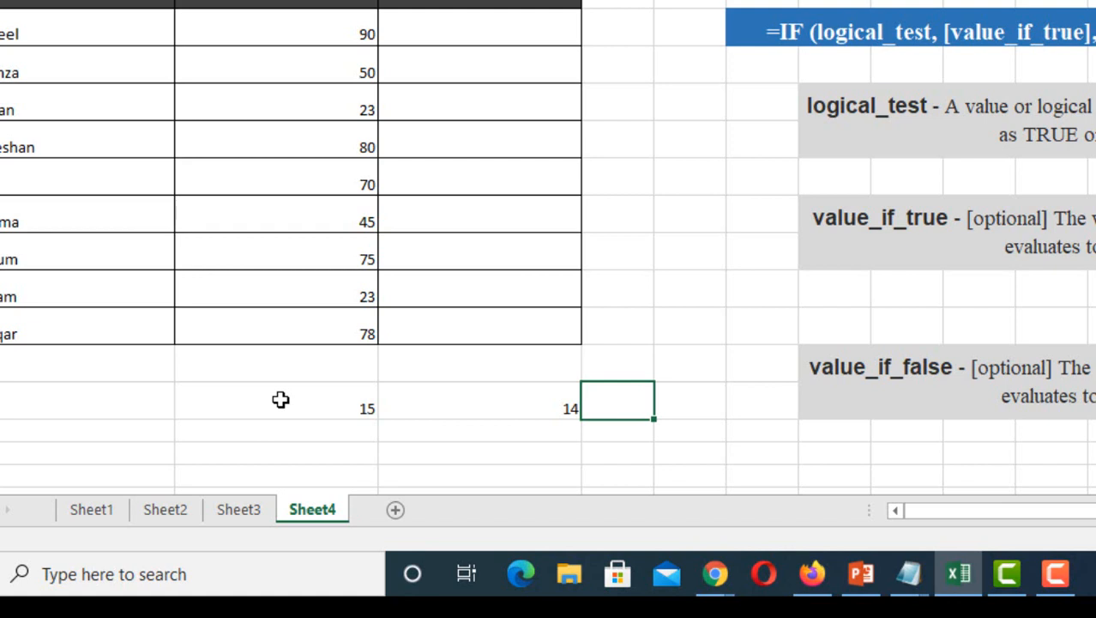
Add the comparison formula =15>=14 in cell D12 beside the two sample numbers.
text(=)
text(15>=14)
key(Return)
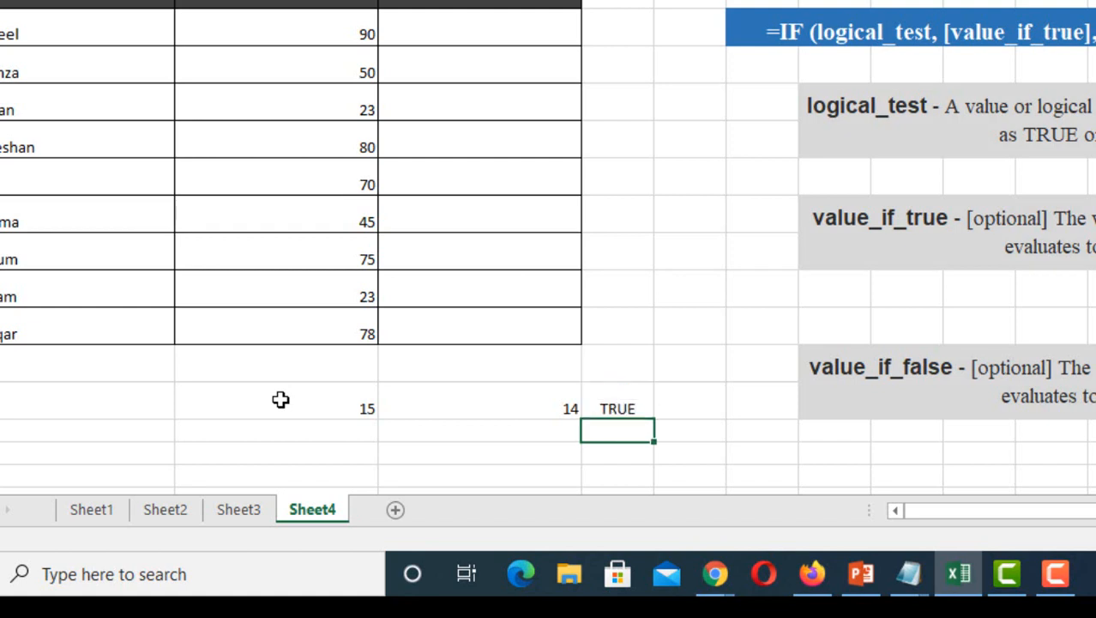
text(15<=14)
key(Return)
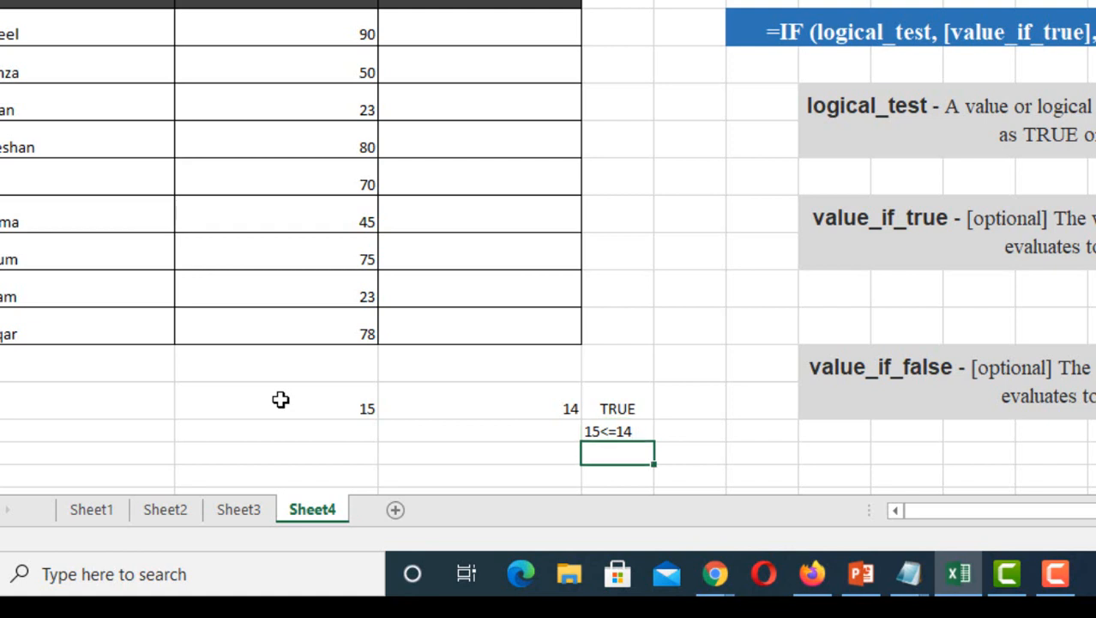
key(Up)
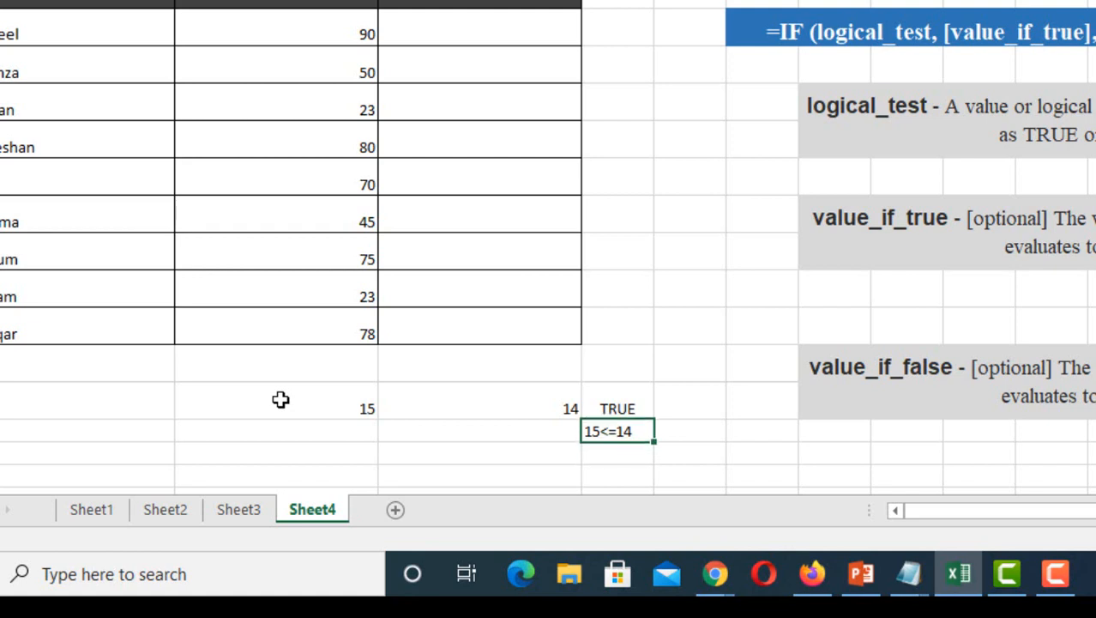
key(Delete)
Enter the opposite comparison formula =15<=14 in cell D13.
text(=15<=14)
key(Return)
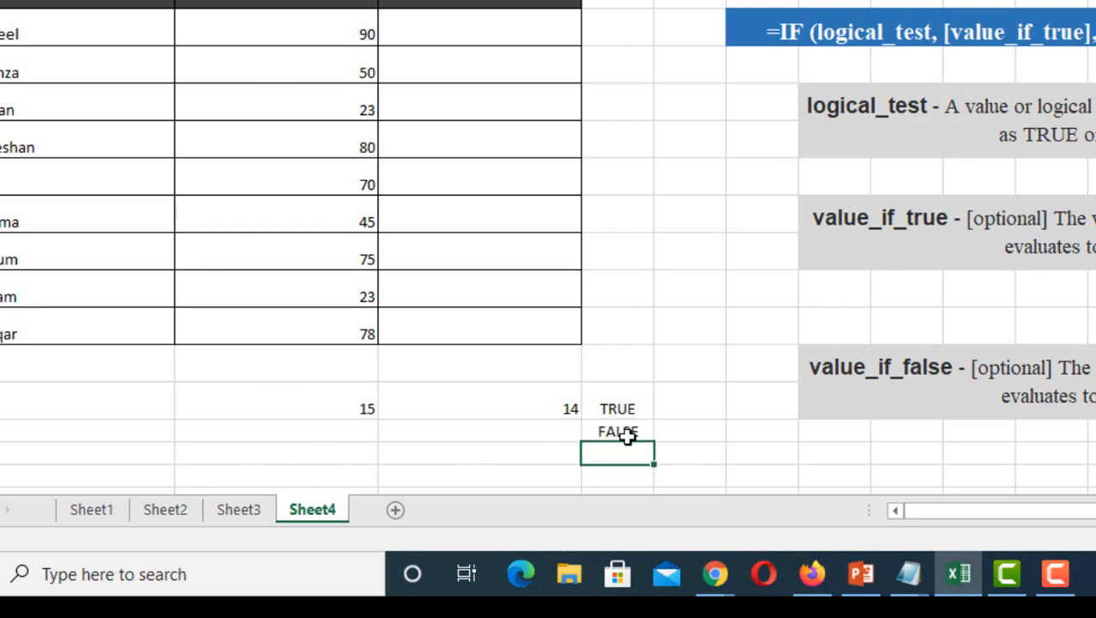
Compare the logical test formulas and their results in cells D12 and D13.
click(619, 408)
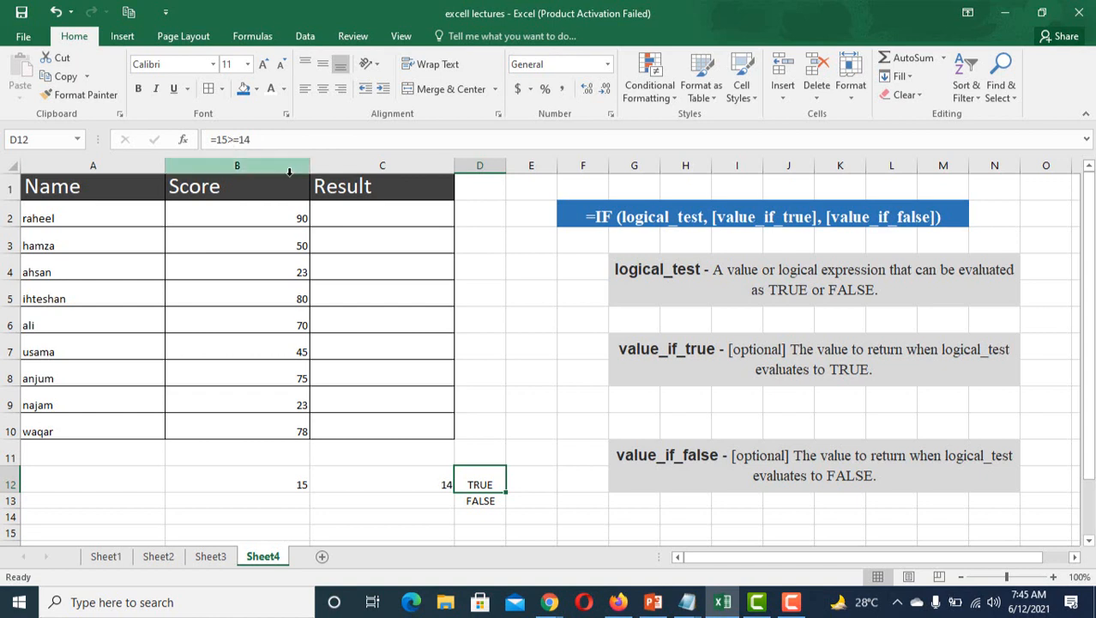
click(487, 500)
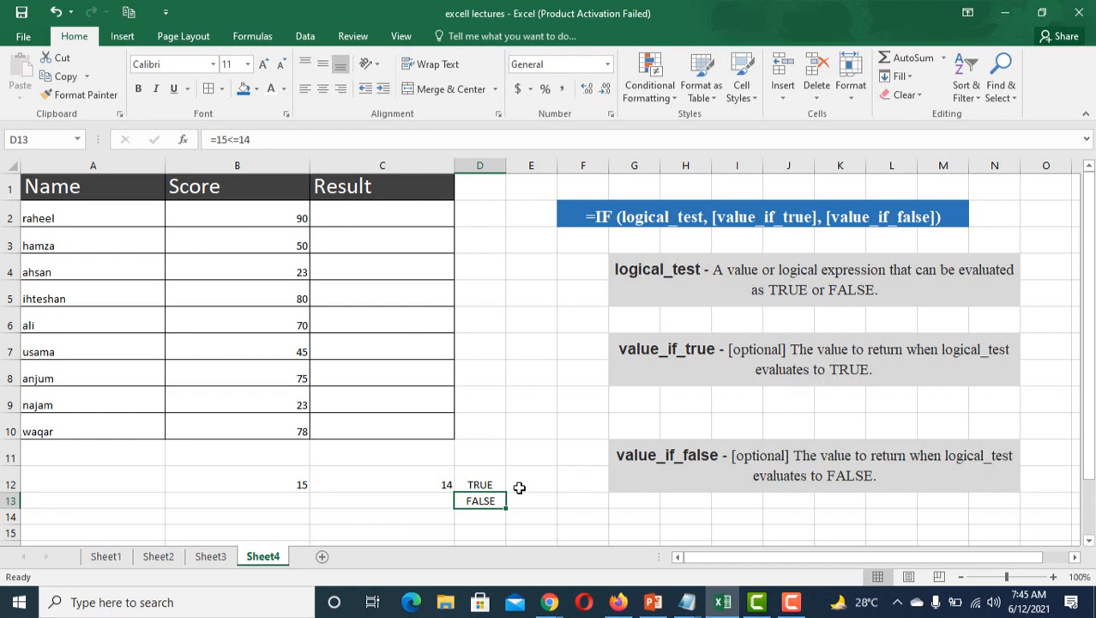
click(487, 484)
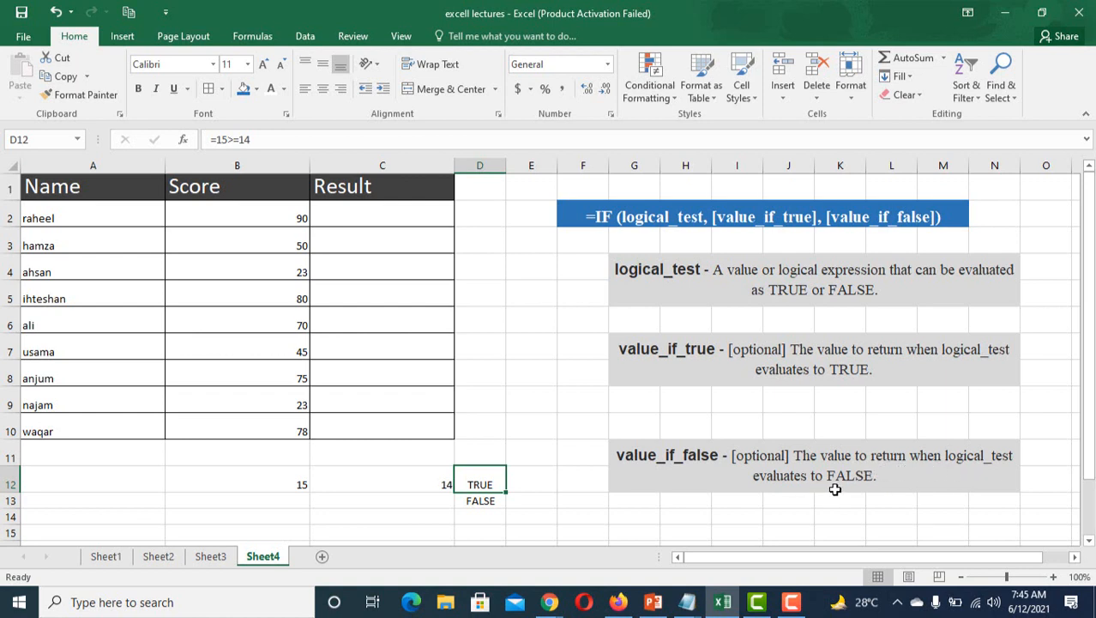
click(489, 502)
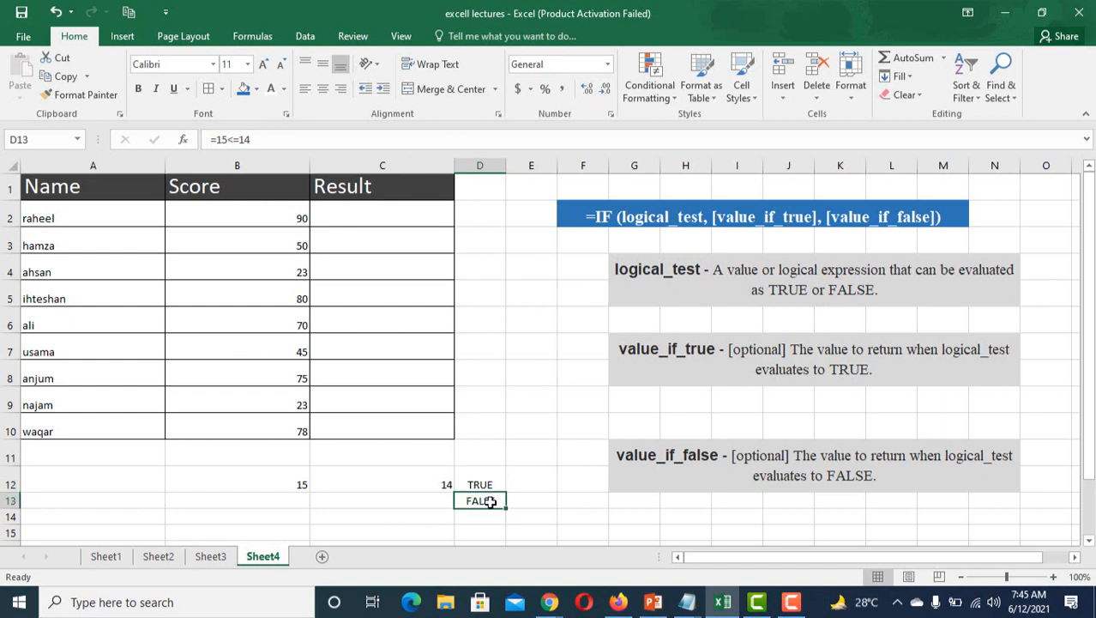
Change the blue syntax heading in F2 to the plain text IF (logical_test, [value_if_true], D11[value_if_false]).
double_click(889, 218)
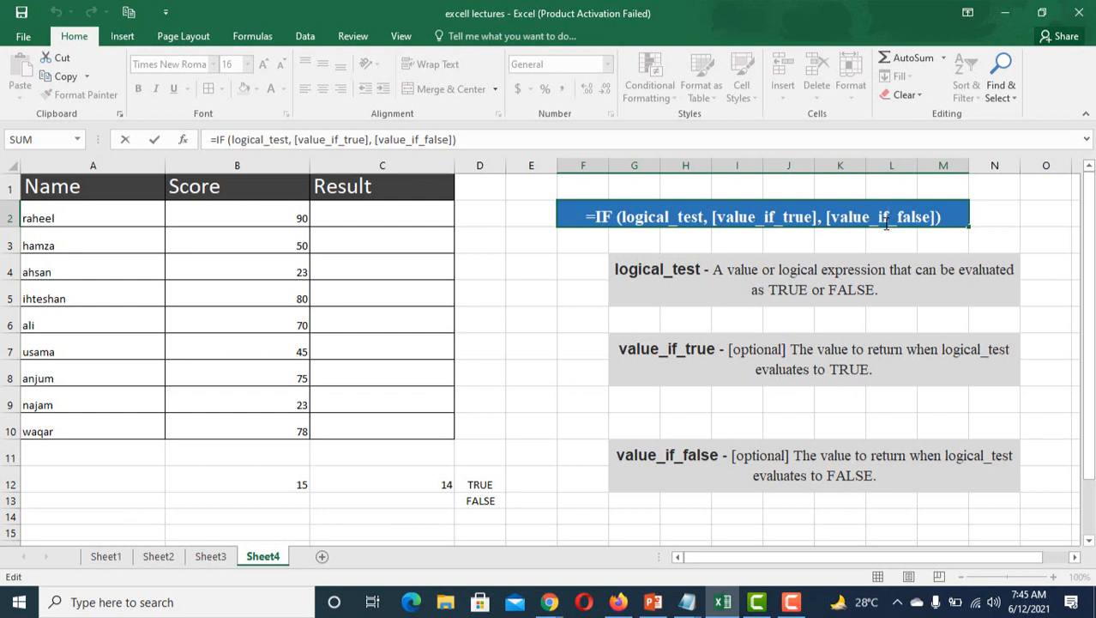
click(375, 212)
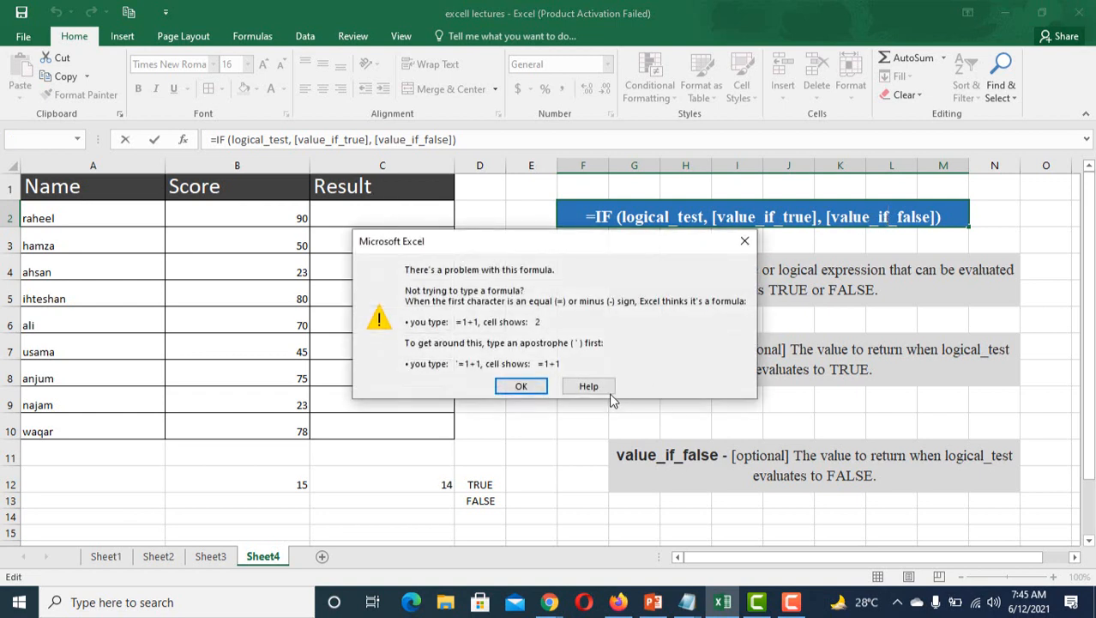
click(744, 241)
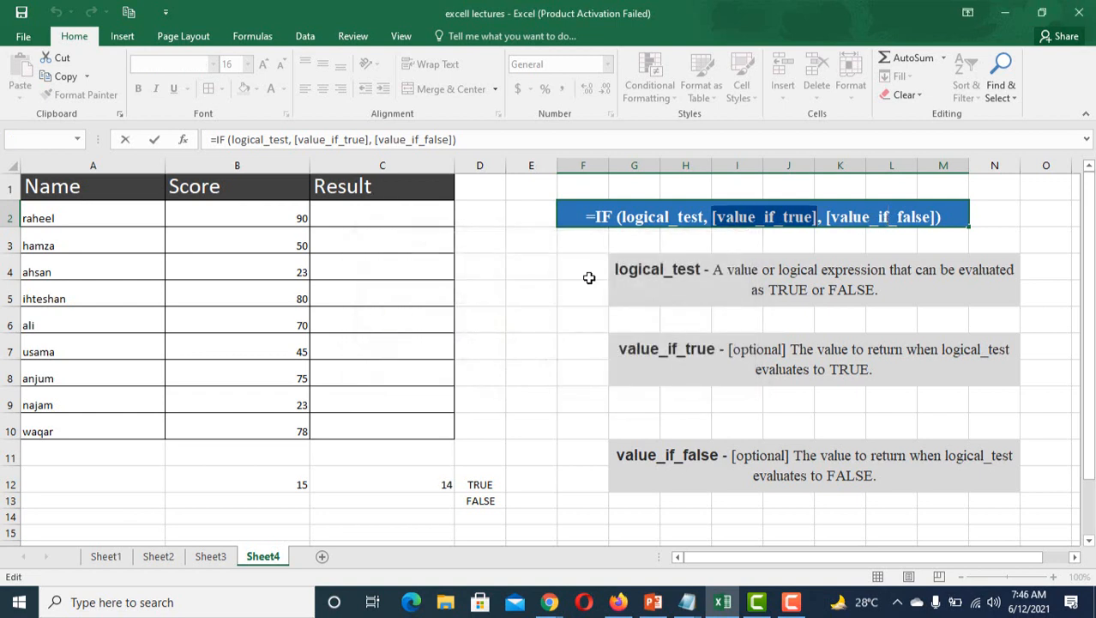
key(Escape)
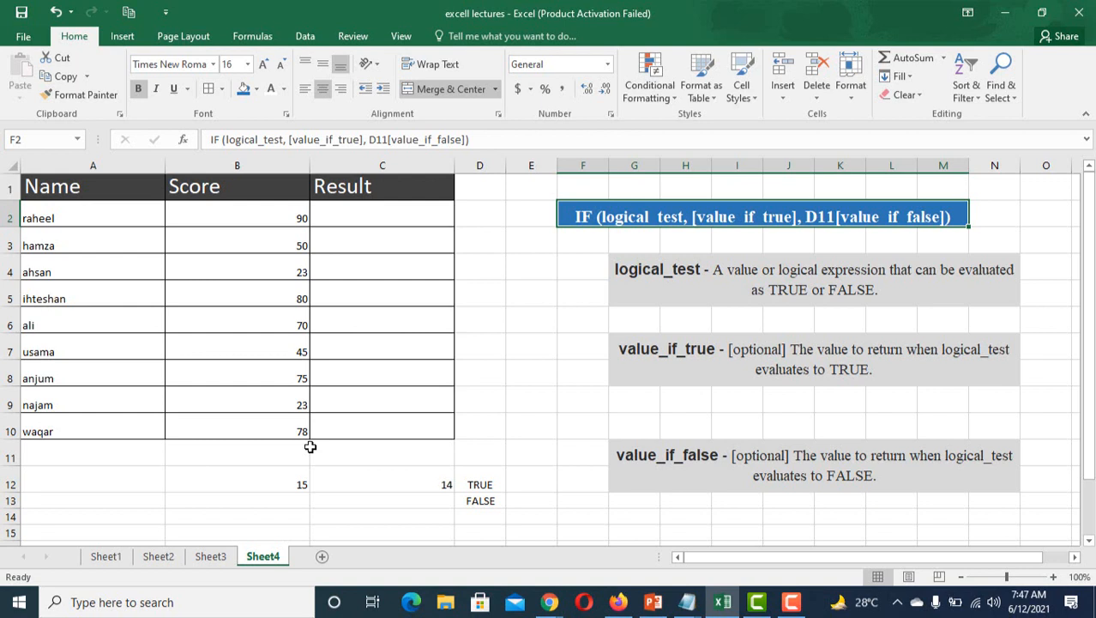
Enter the formula =IF(B2>=70,"Pass","") in cell C2 to grade the first score.
click(360, 220)
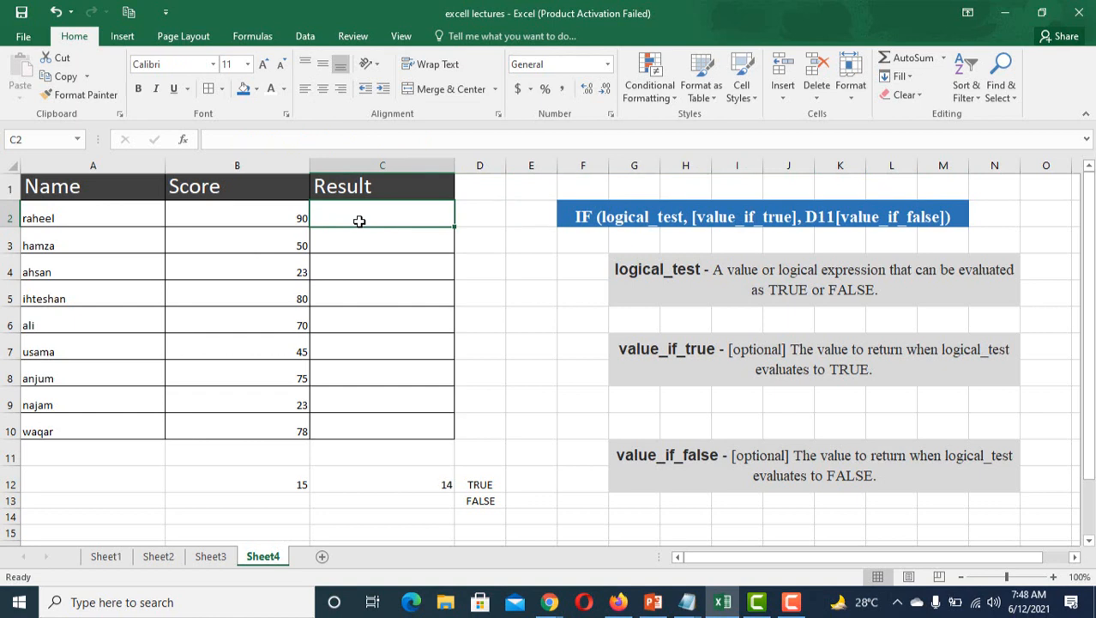
text(=)
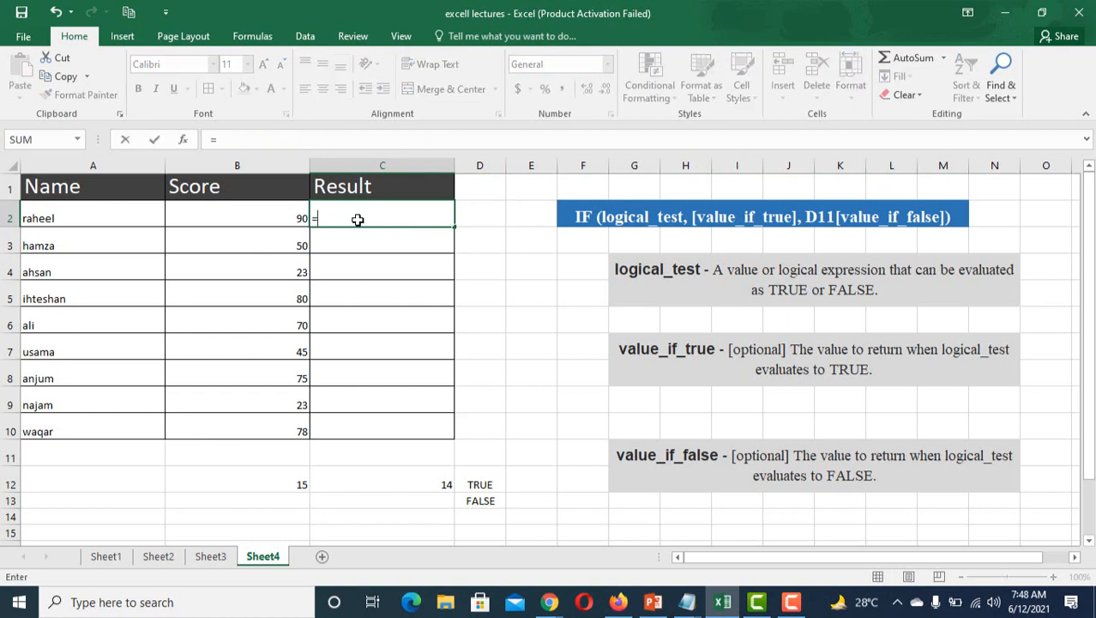
text(if)
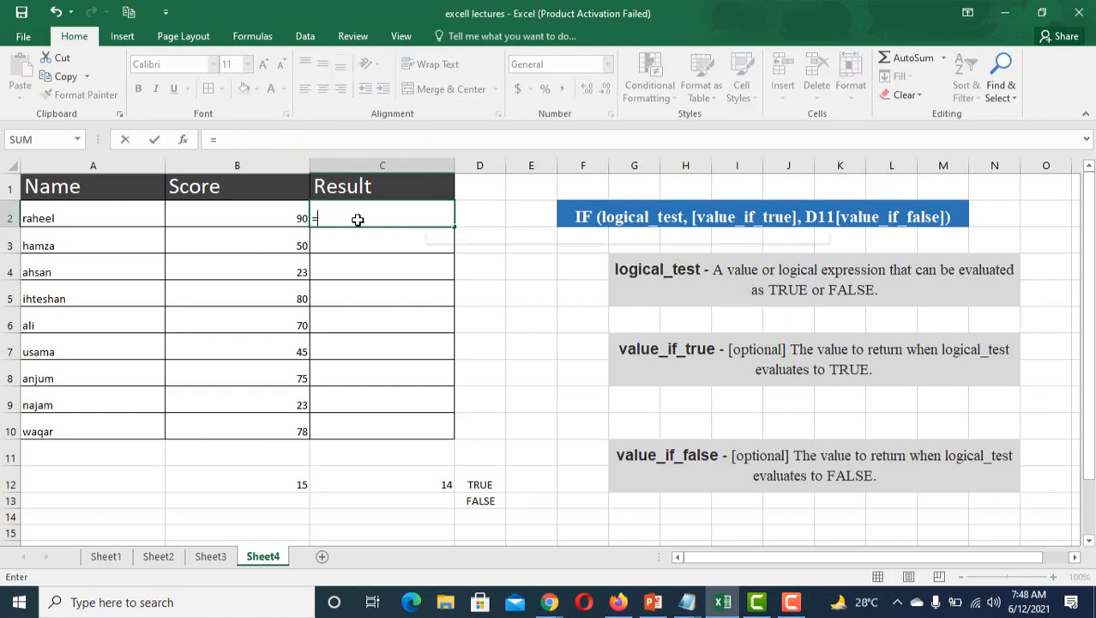
text(()
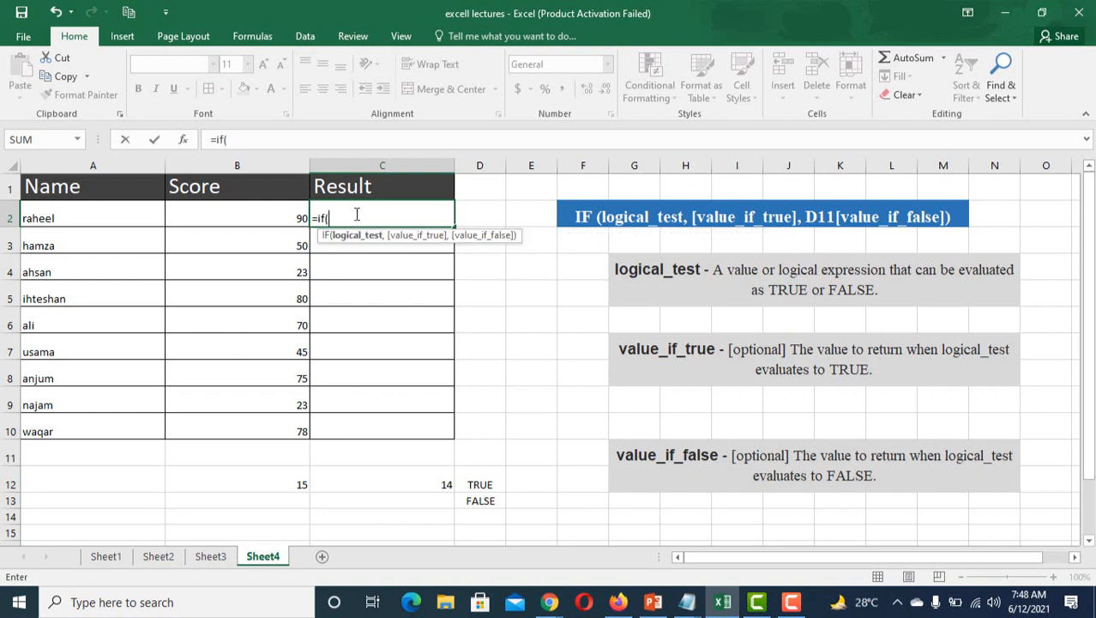
click(244, 217)
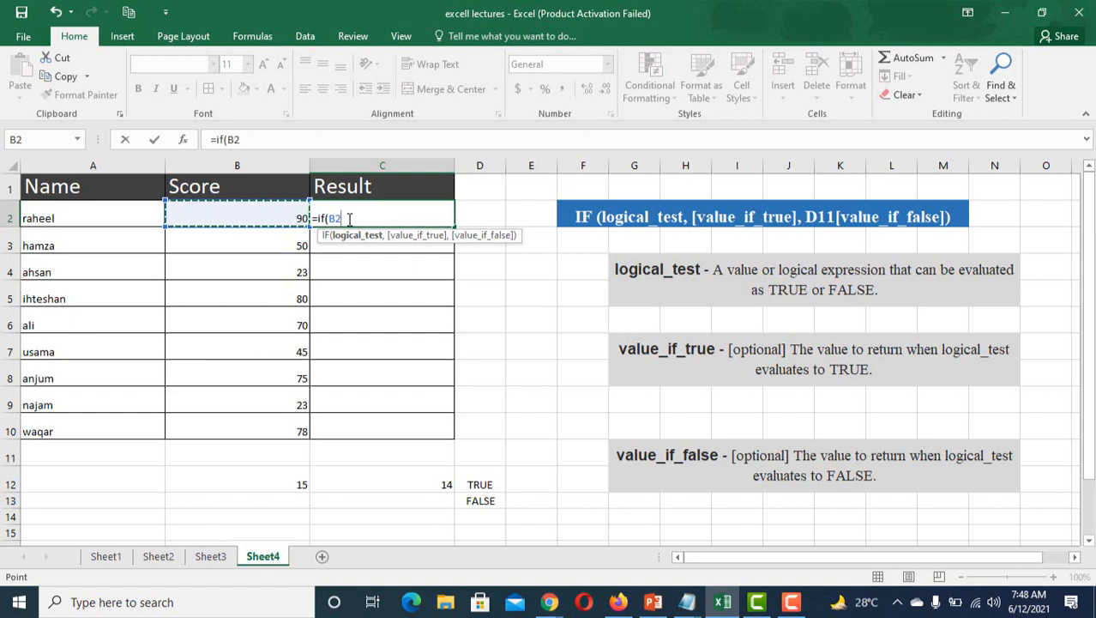
text(>=)
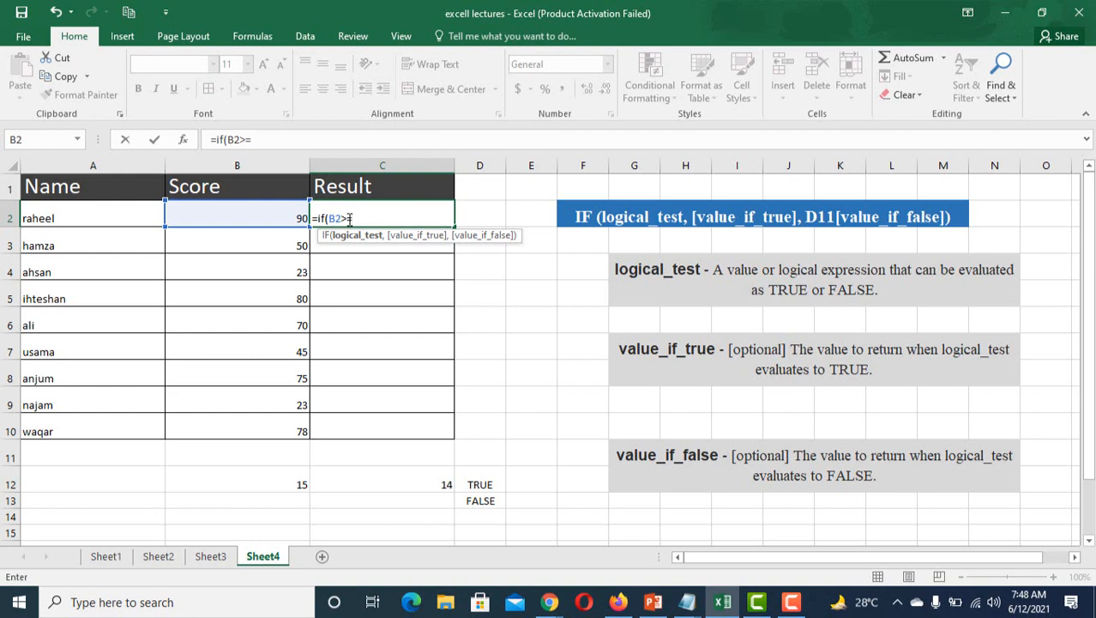
text(70,)
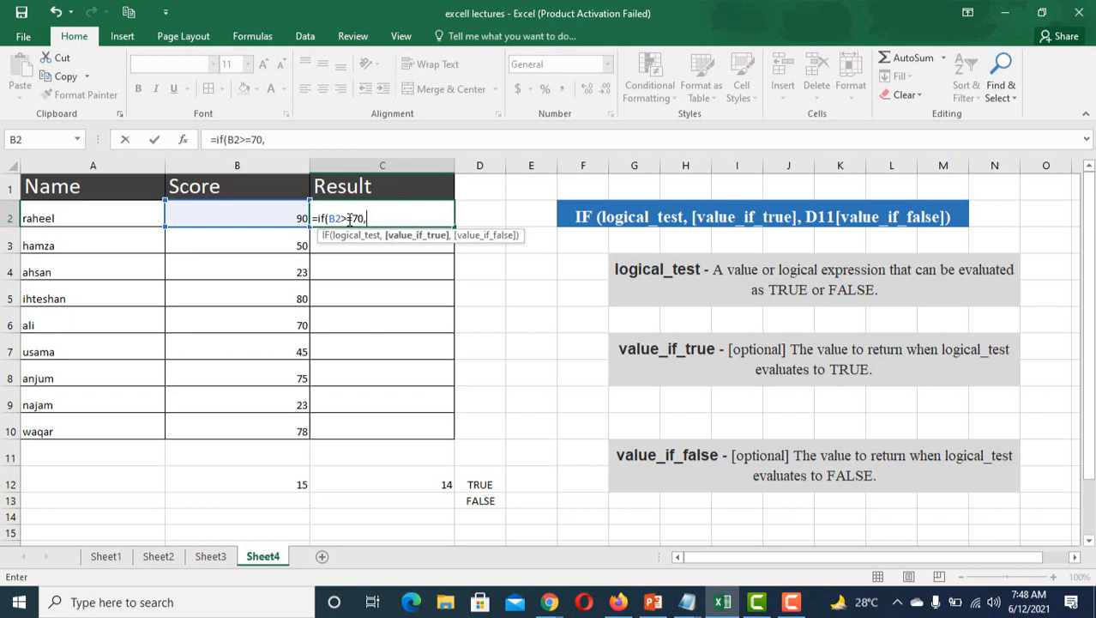
text(")
text(Pass","")
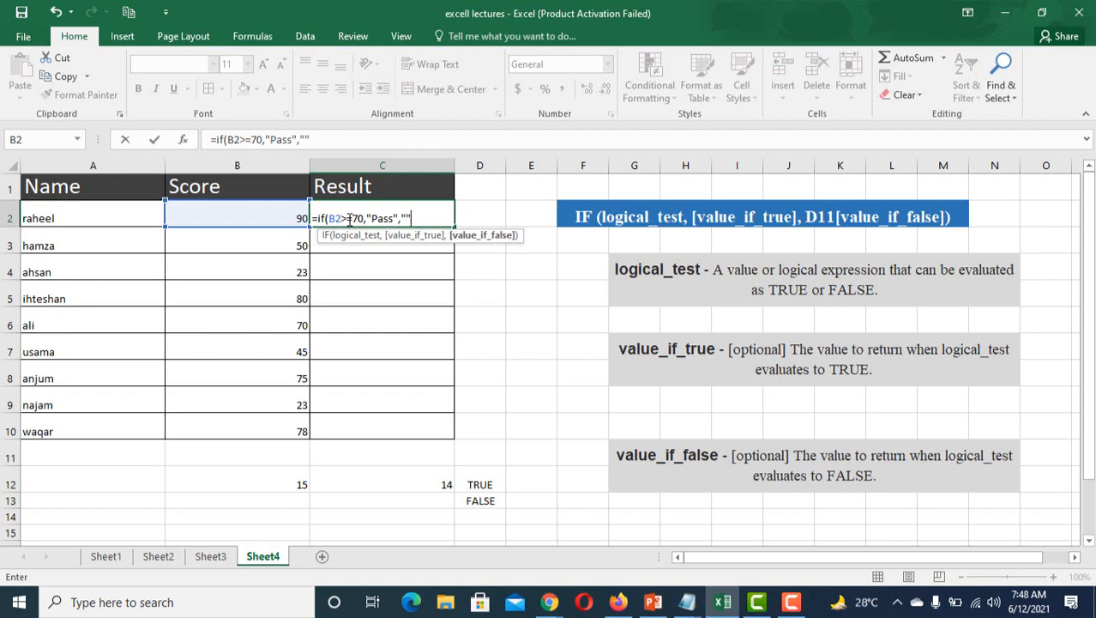
key(Return)
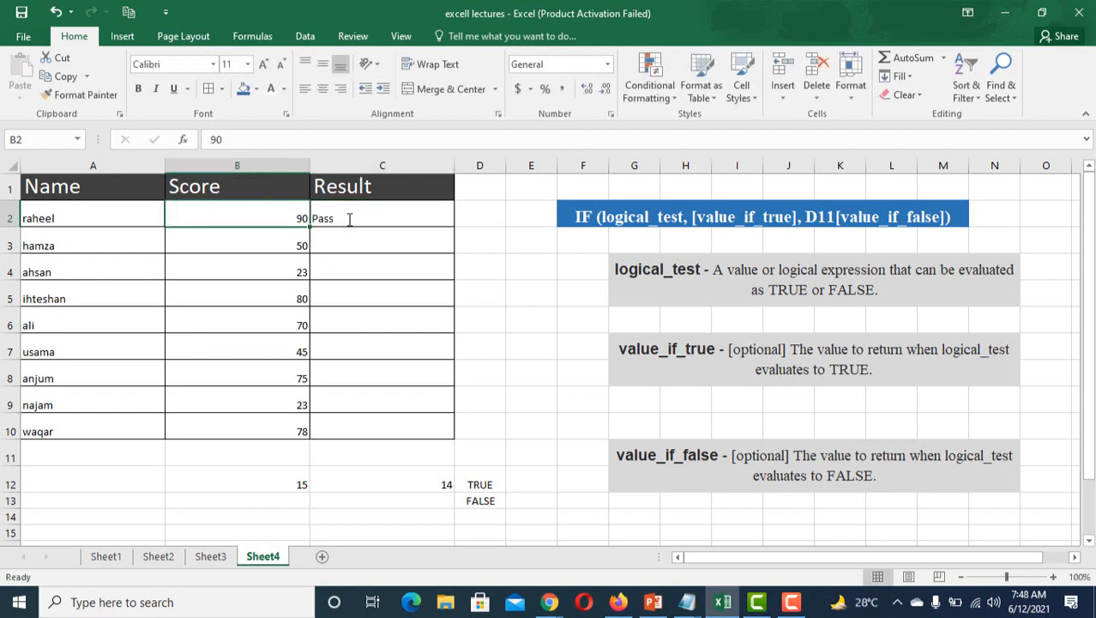
Set the value-if-false argument of the IF formula in C2 to "fail".
click(349, 218)
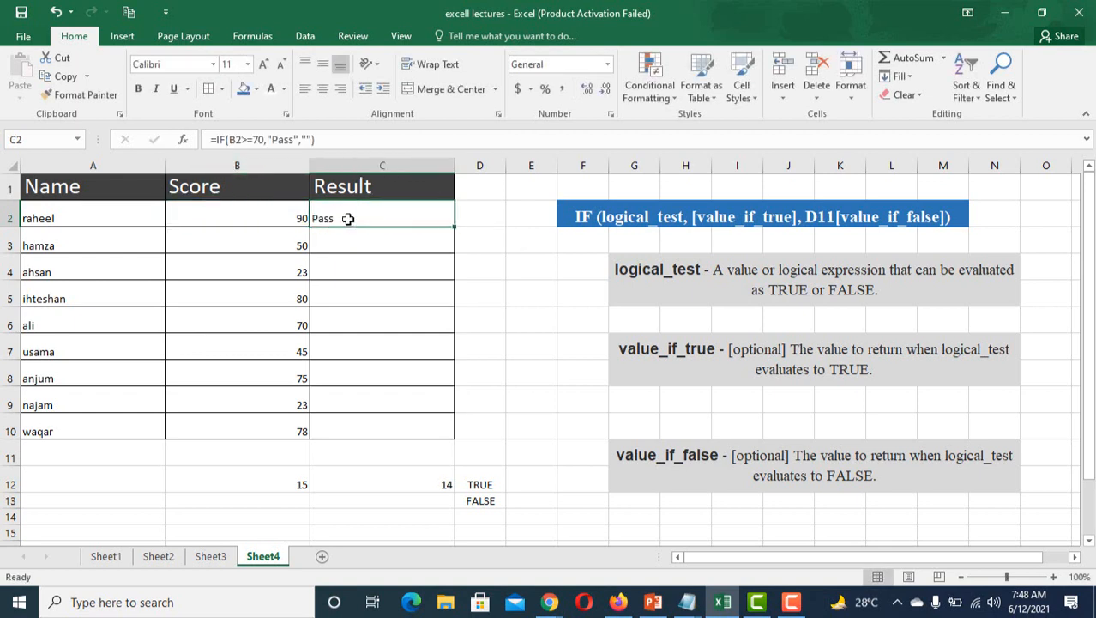
click(307, 139)
text(fai)
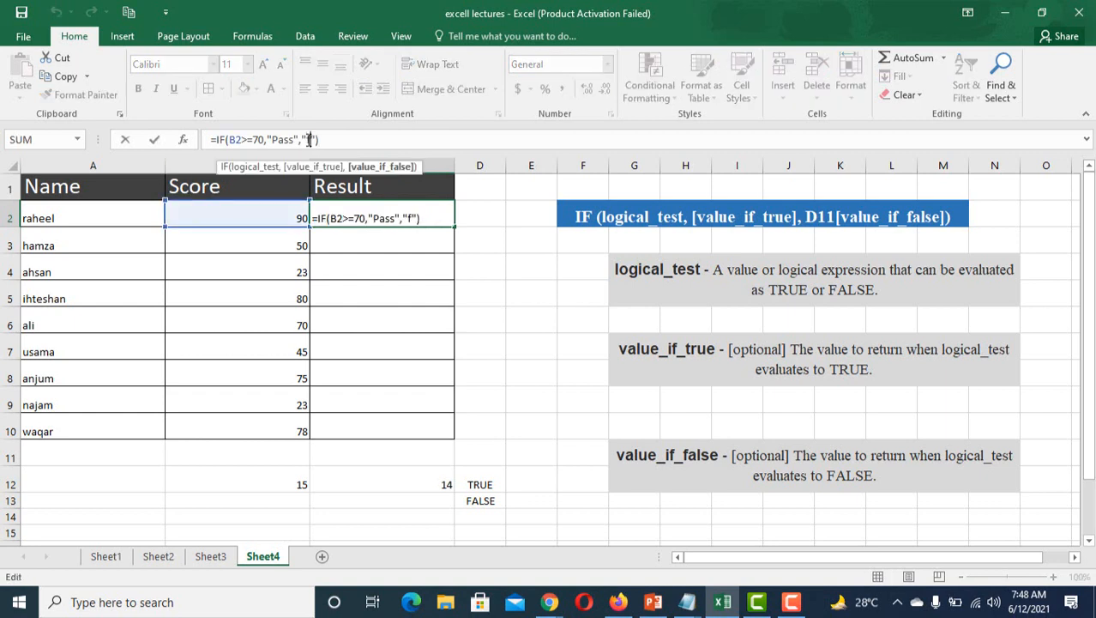
text(l)
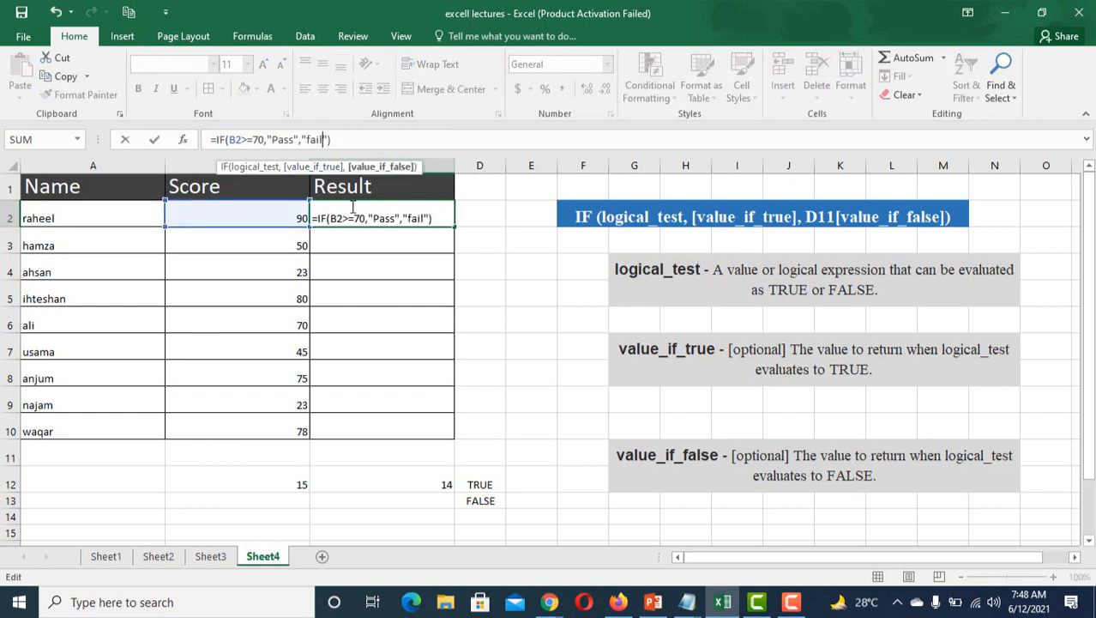
click(438, 220)
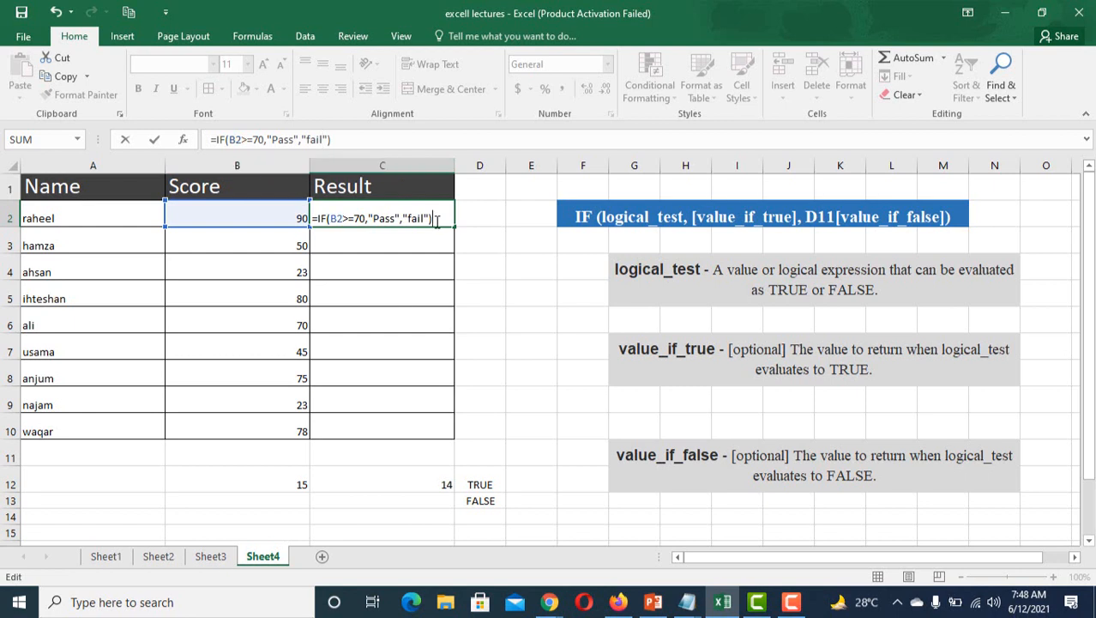
key(Return)
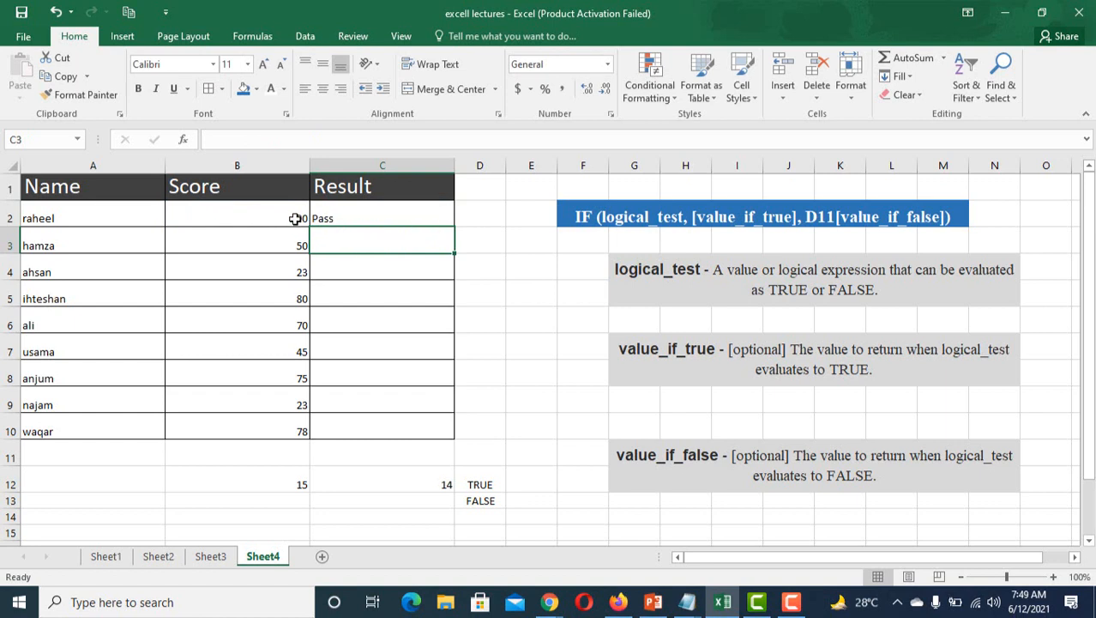
Fill the IF formula from C2 down through C10 so every score in the Result column is graded.
click(383, 214)
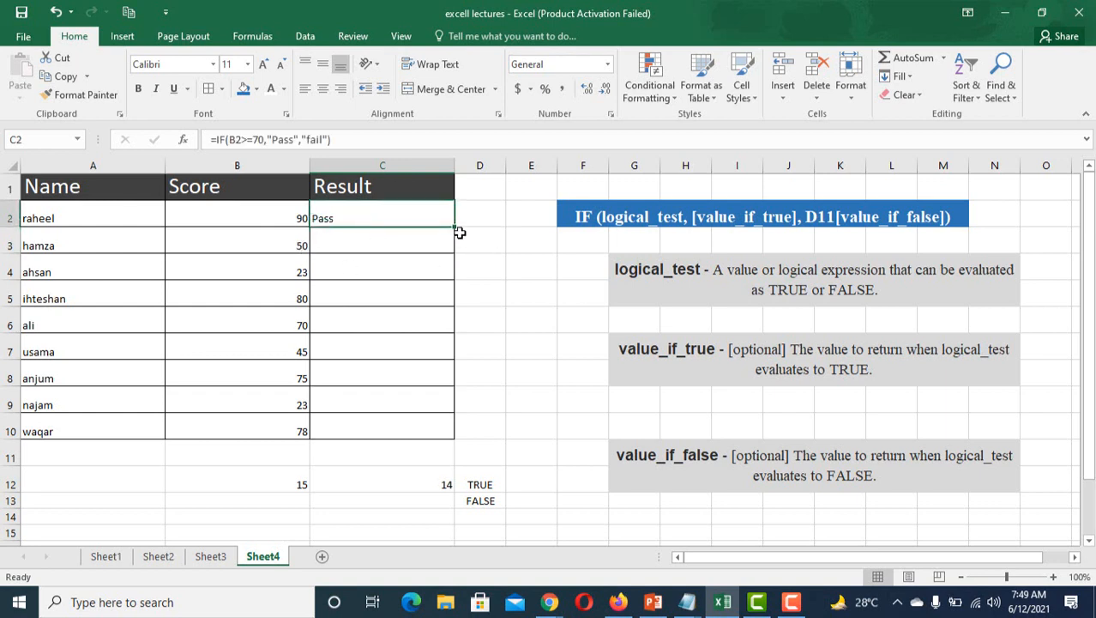
drag(456, 226, 455, 226)
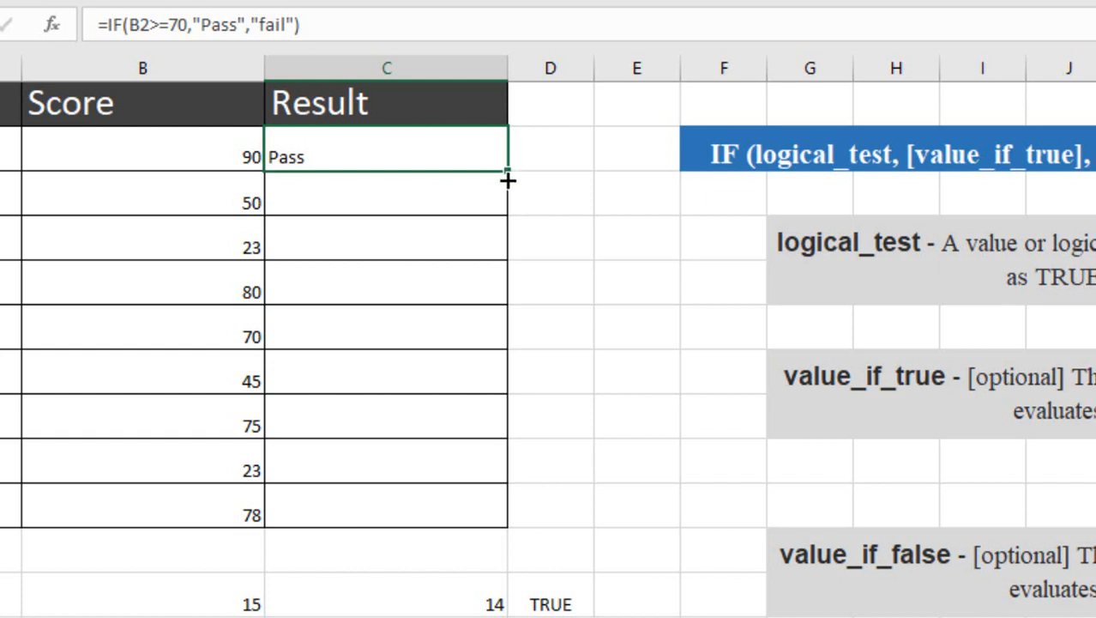
drag(508, 171, 499, 521)
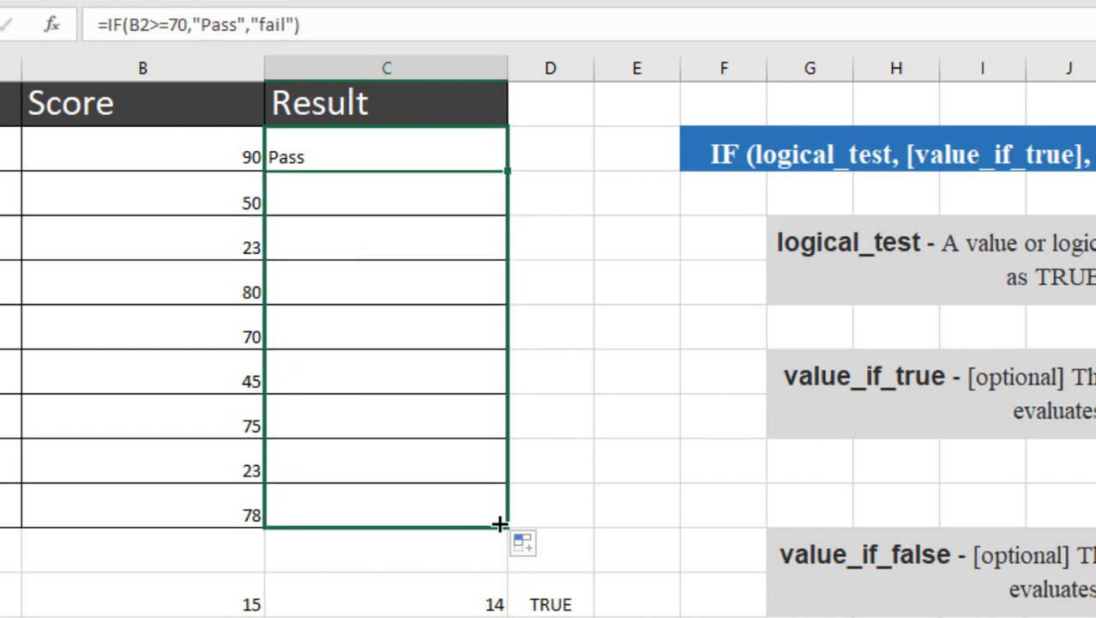
click(578, 239)
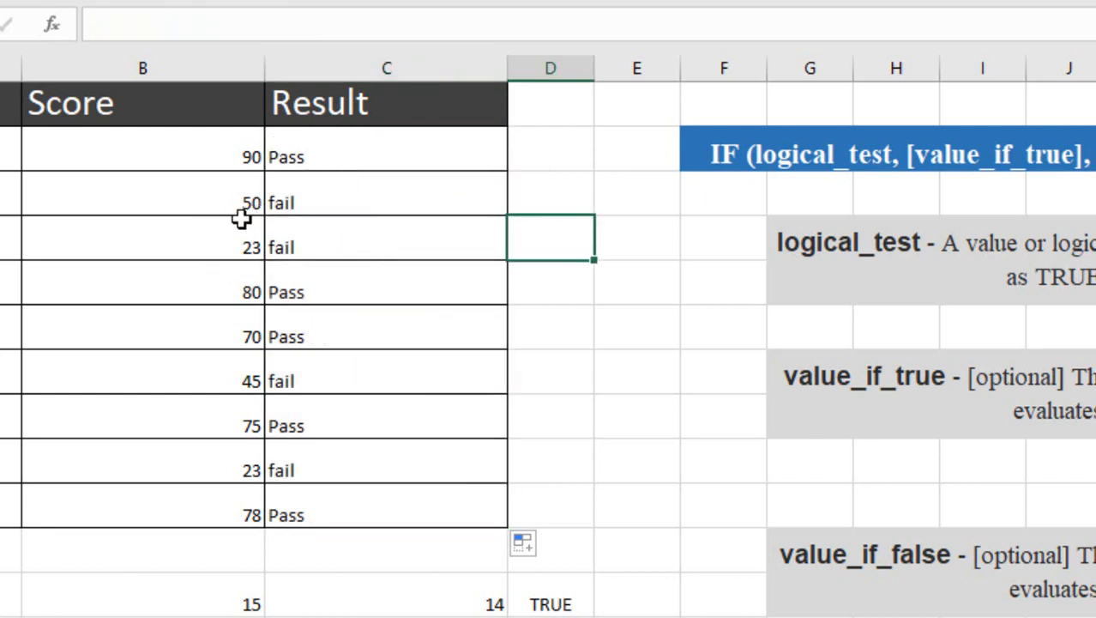
Check the copied IF formulas in C3, C4 and C6 against their scores.
click(339, 200)
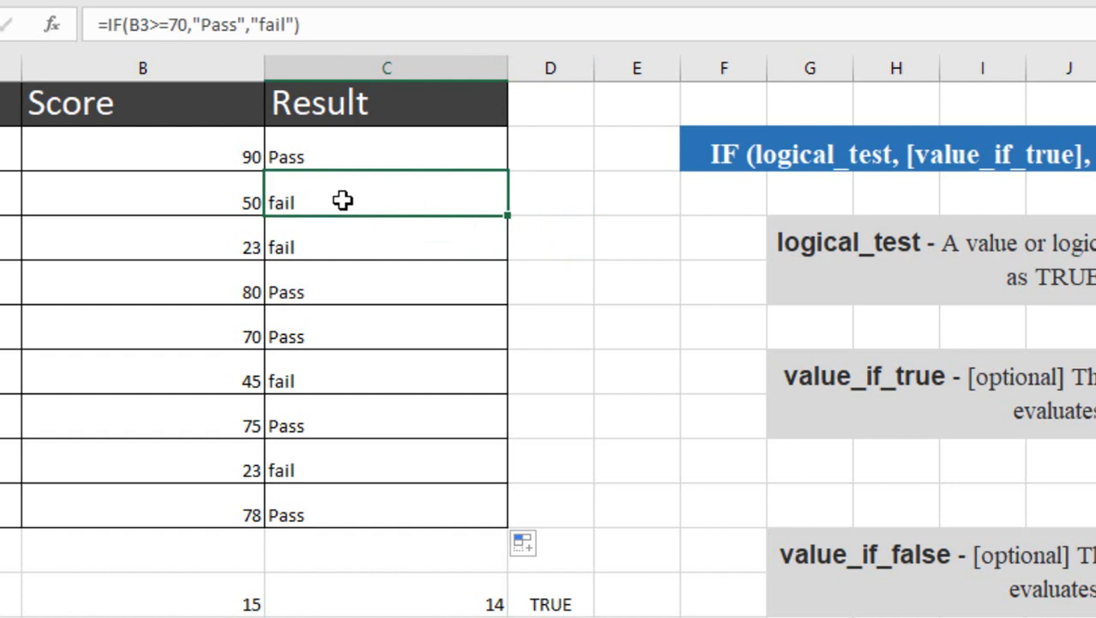
click(341, 245)
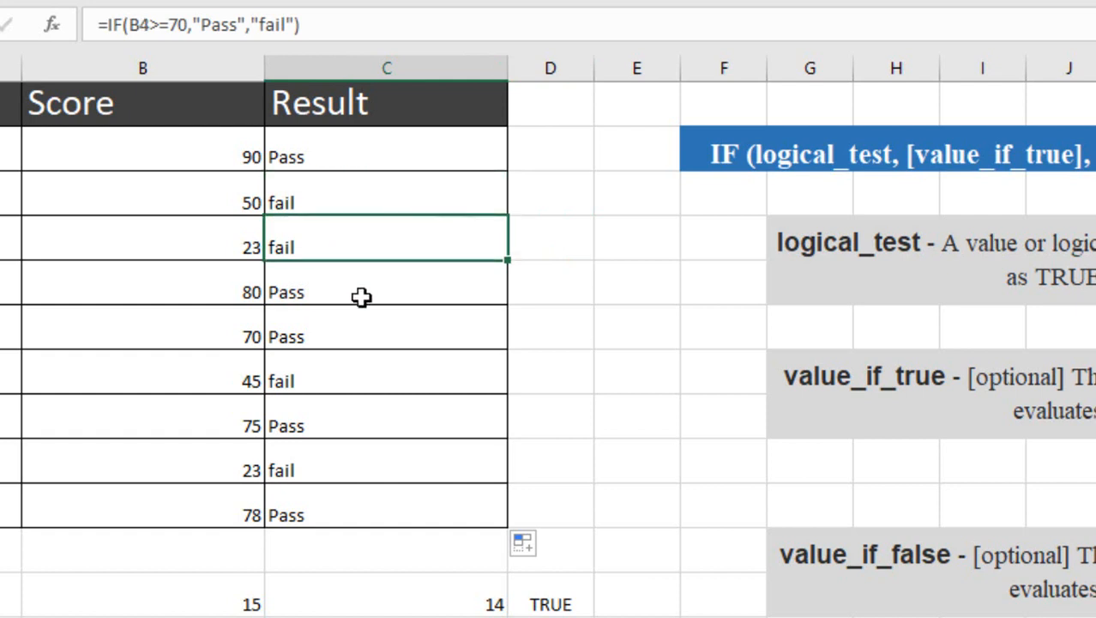
click(350, 310)
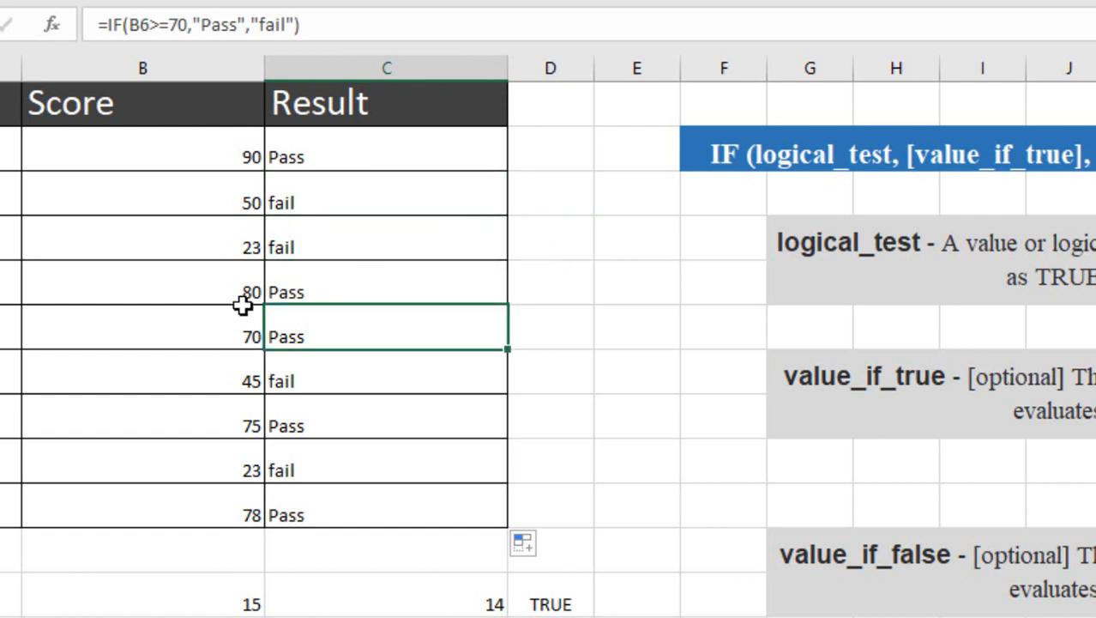